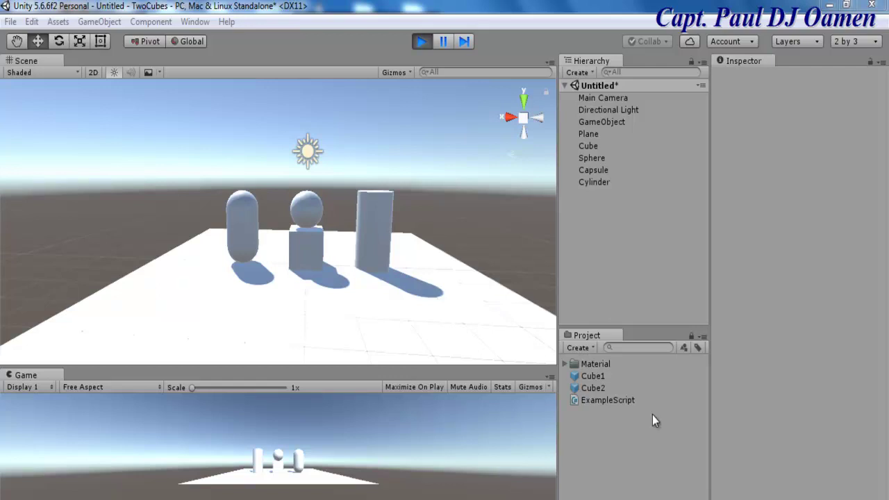
- View the ExampleScript source, then select the capsule, cylinder and cube in the running scene
click(597, 401)
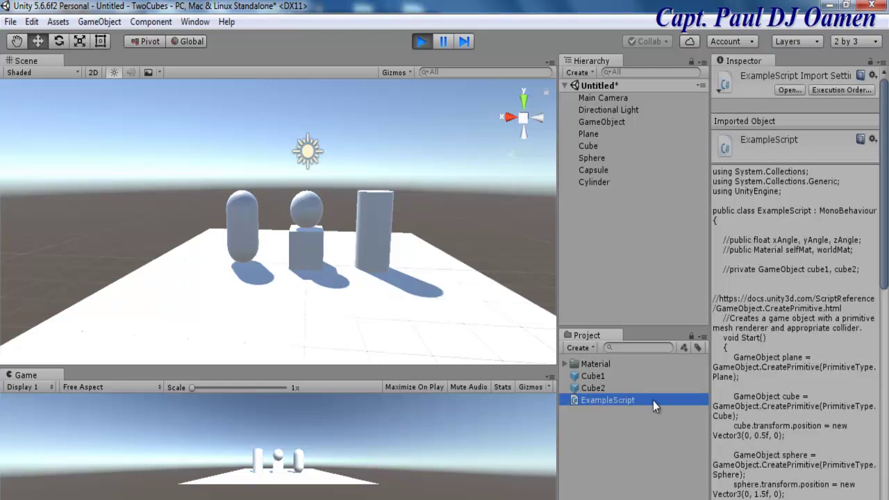
click(623, 267)
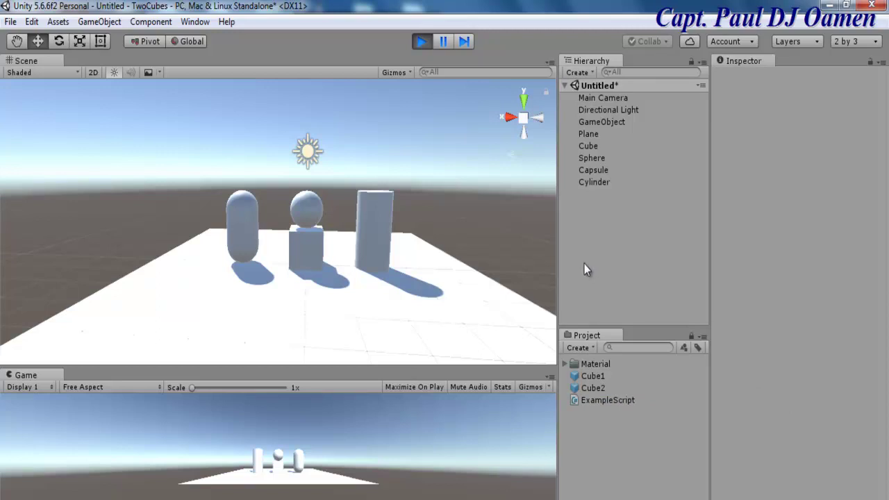
click(248, 223)
click(379, 232)
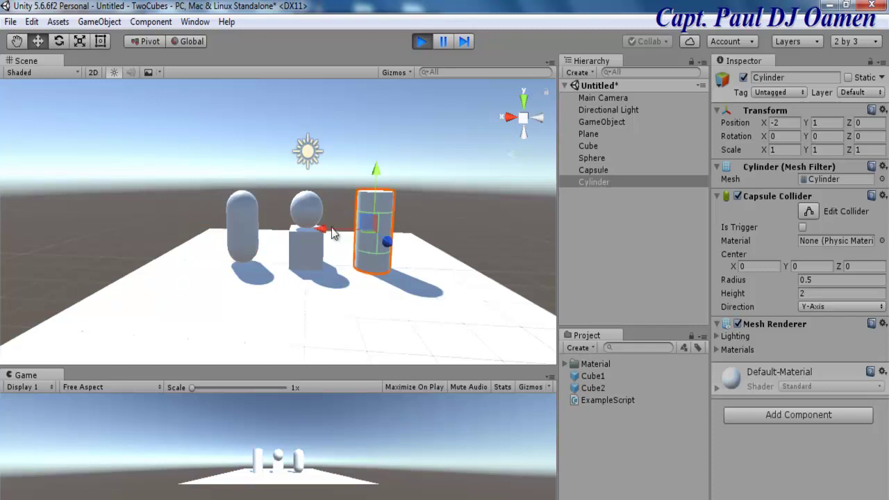
click(315, 248)
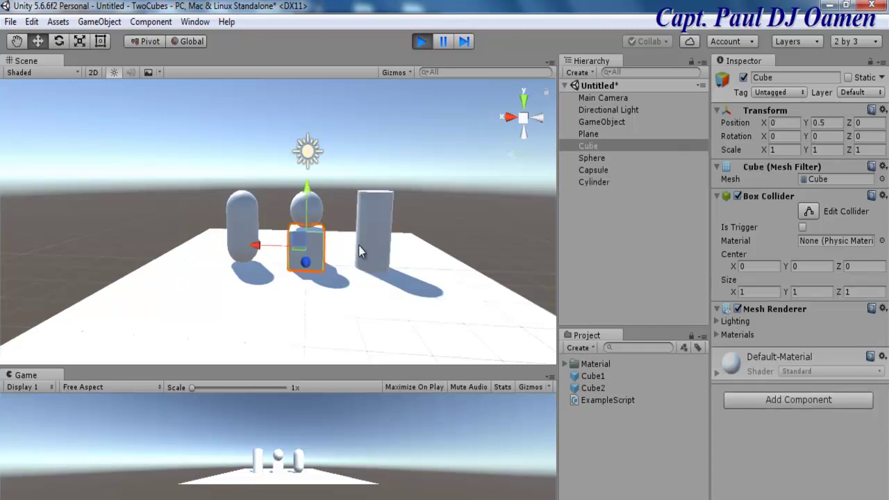
click(435, 222)
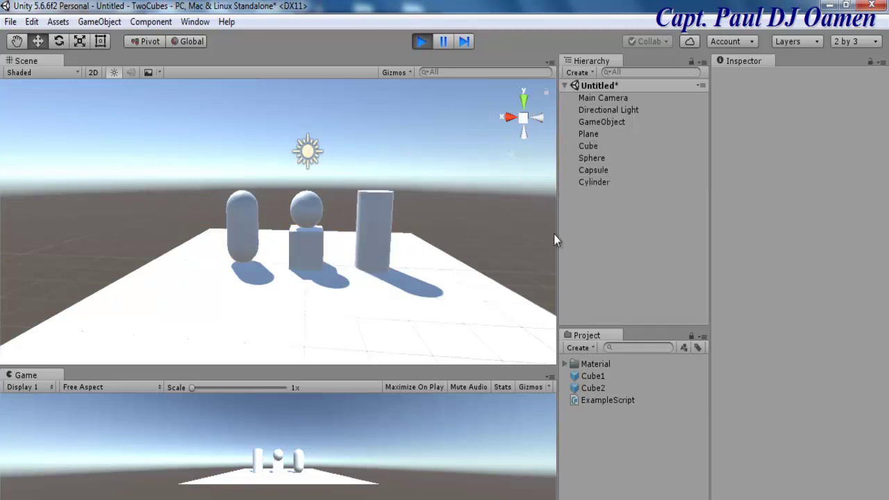
- Stop the game, then inspect the GameObject's script and the Cube1 and Cube2 prefabs
click(420, 42)
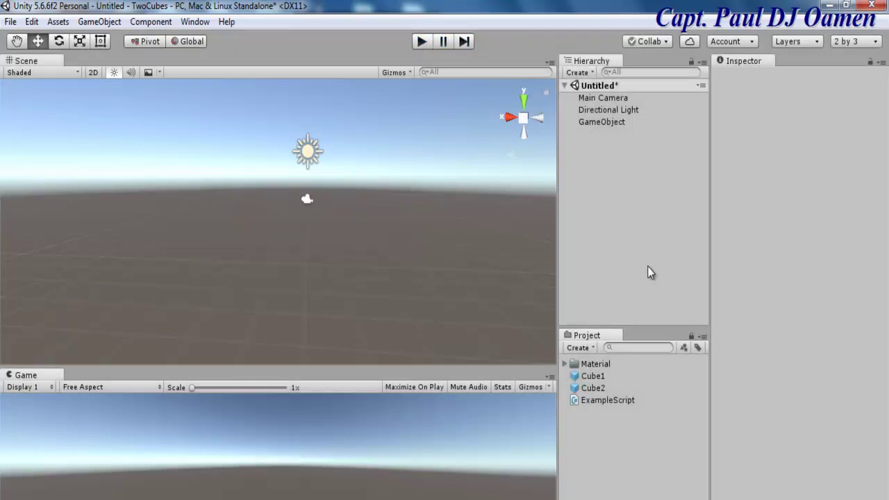
click(597, 125)
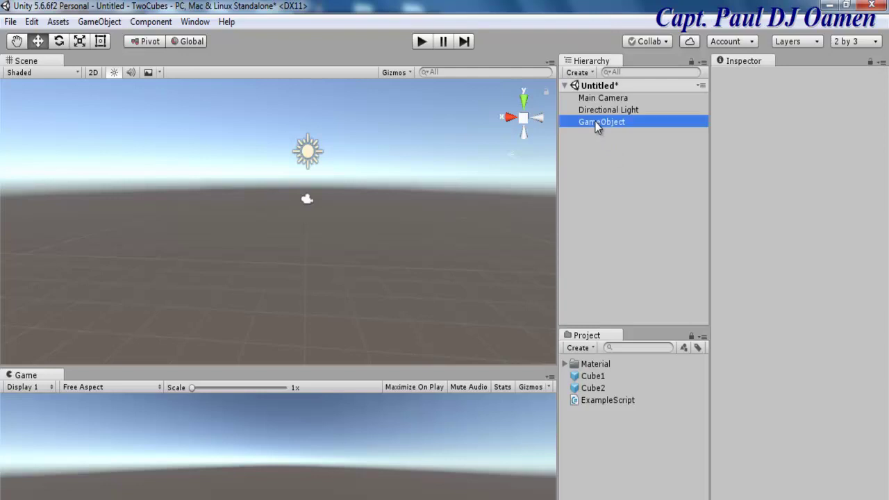
click(593, 379)
click(592, 387)
click(592, 378)
click(593, 389)
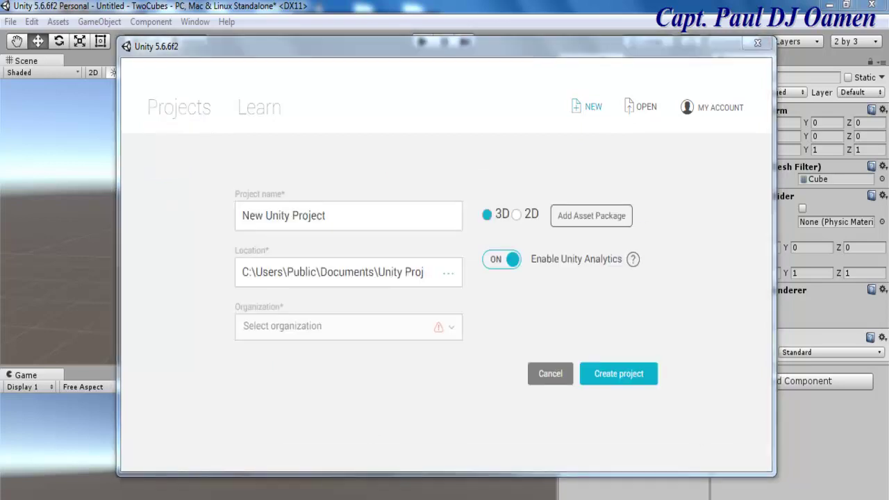
- Replace the default project name with Primitive_Mesh and create the 3D project
drag(348, 216, 241, 215)
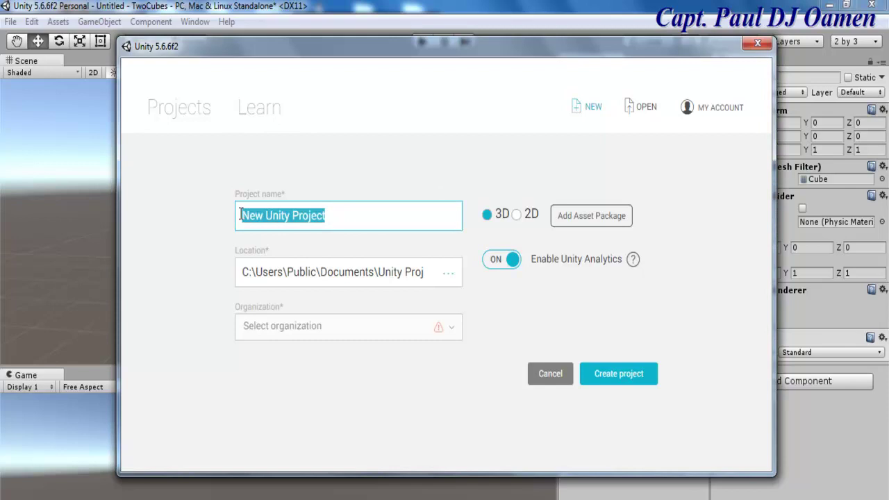
text(P)
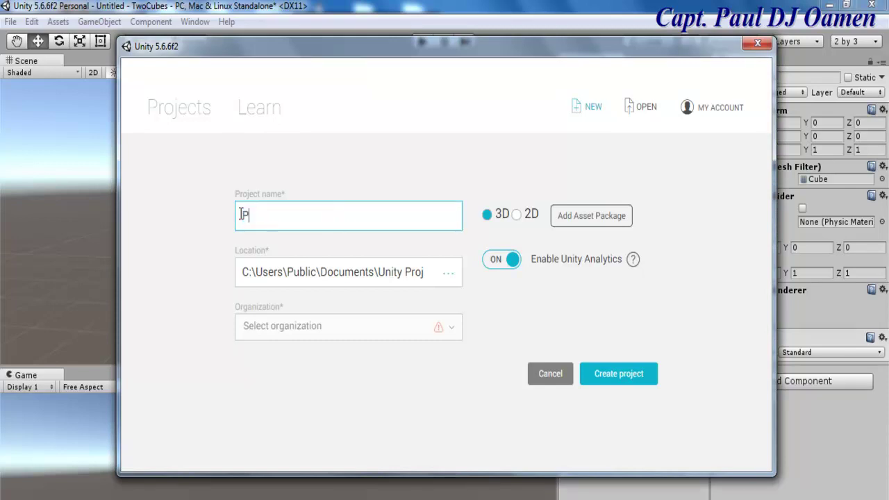
text(rimitive_Mesh)
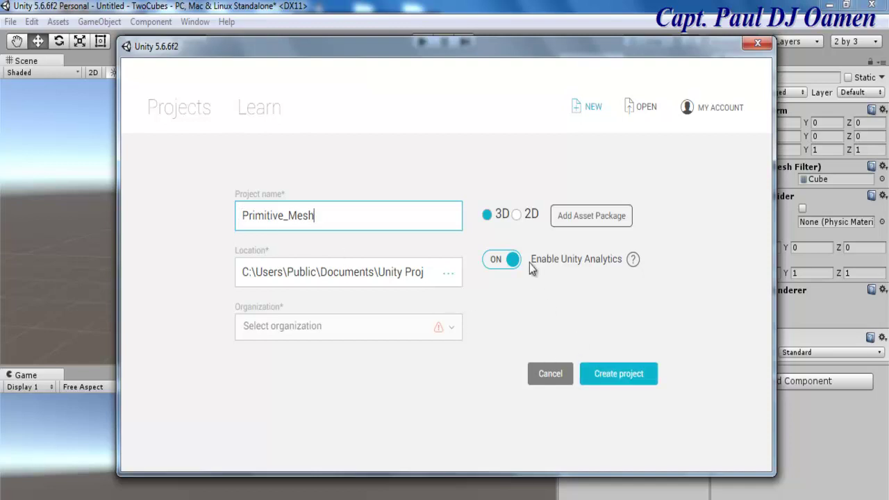
click(619, 377)
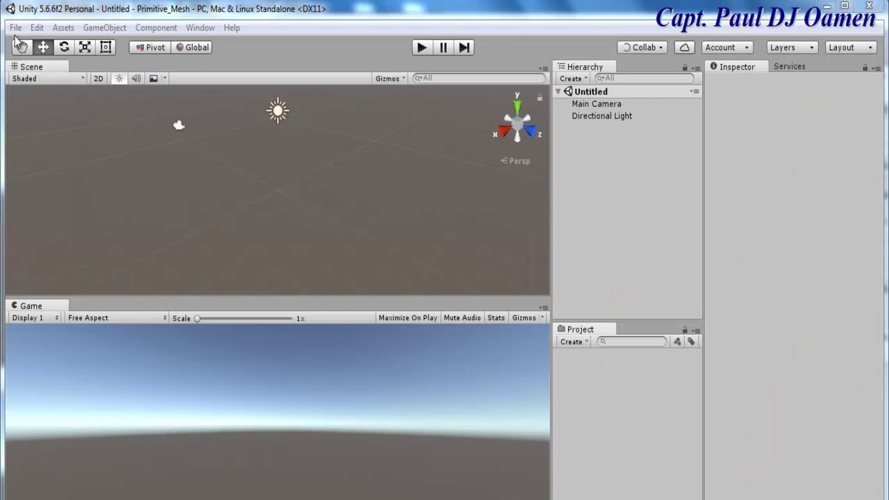
- Save the scene as PrimitiveMeshGame in Assets, correcting a typo in the file name
click(15, 30)
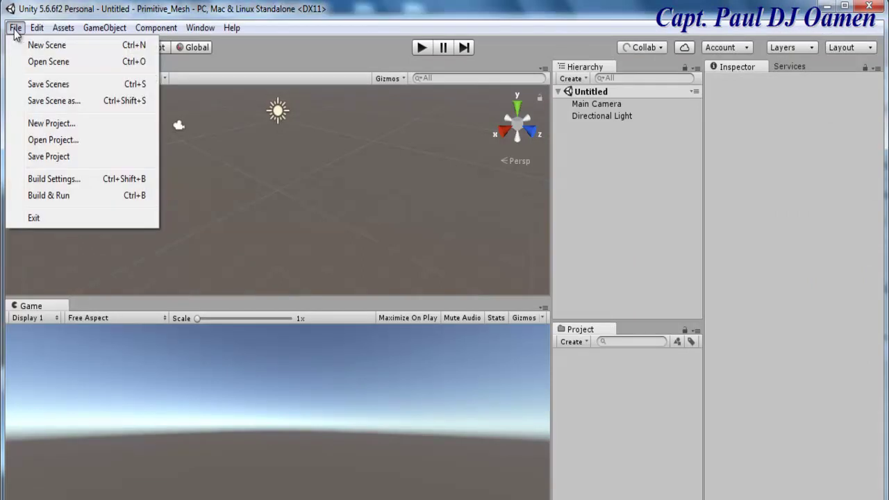
click(59, 100)
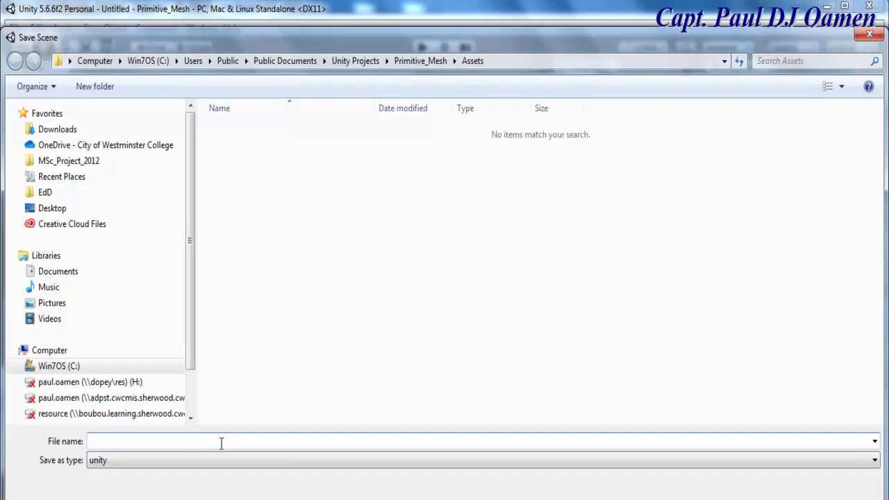
text(PrimiyiveMeshGame)
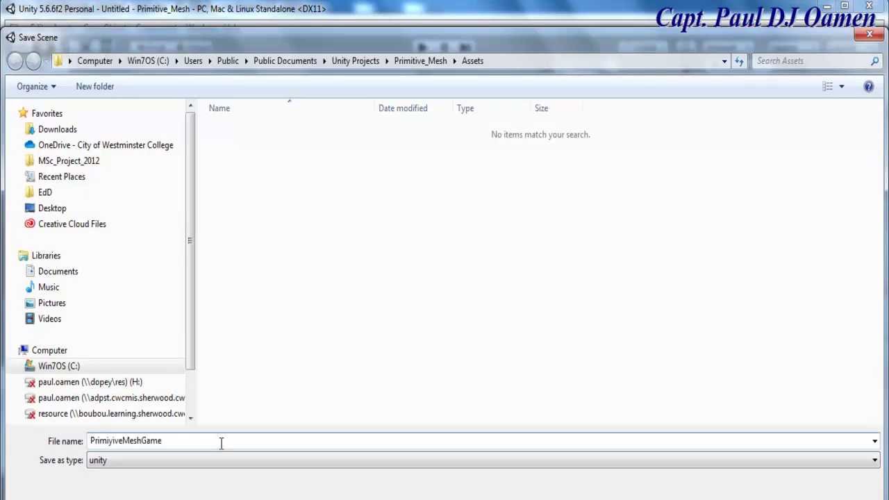
click(116, 441)
key(BackSpace)
text(t)
key(Return)
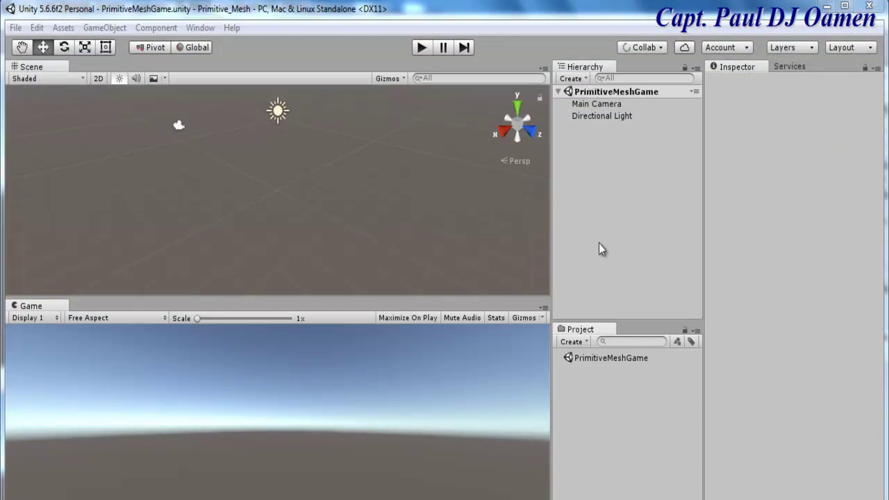
- Create an empty GameObject from the Hierarchy's Create menu and select it
click(581, 78)
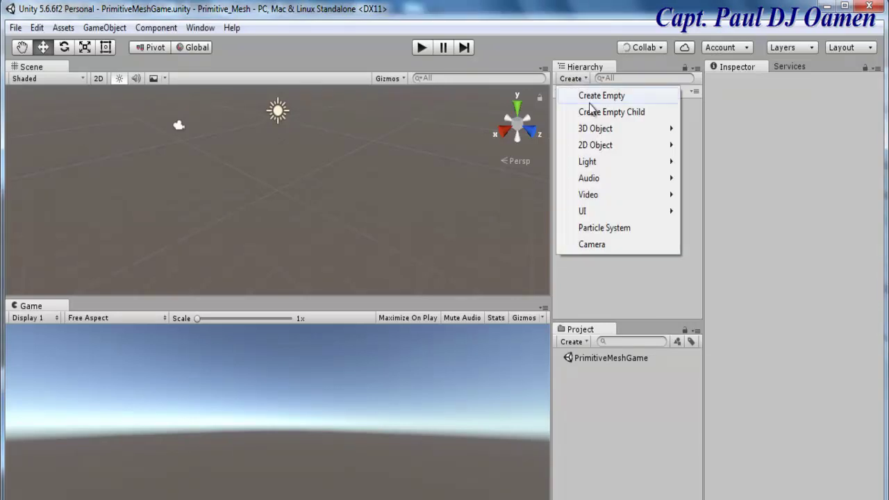
click(597, 97)
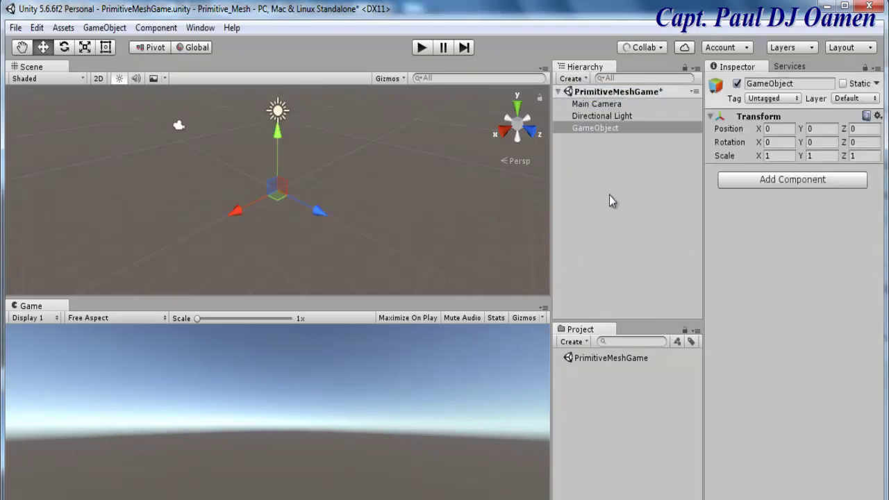
click(595, 130)
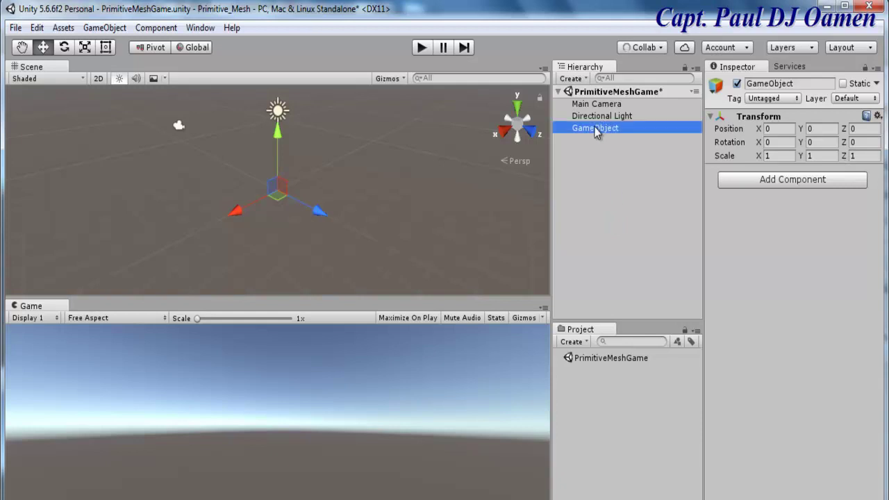
- Add a new C Sharp script named SampleMesh to the GameObject and open it in the code editor
click(788, 182)
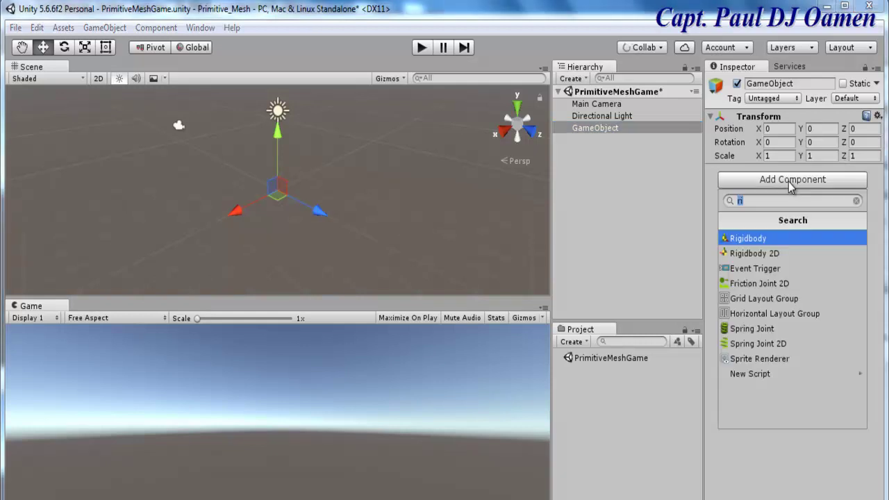
click(747, 375)
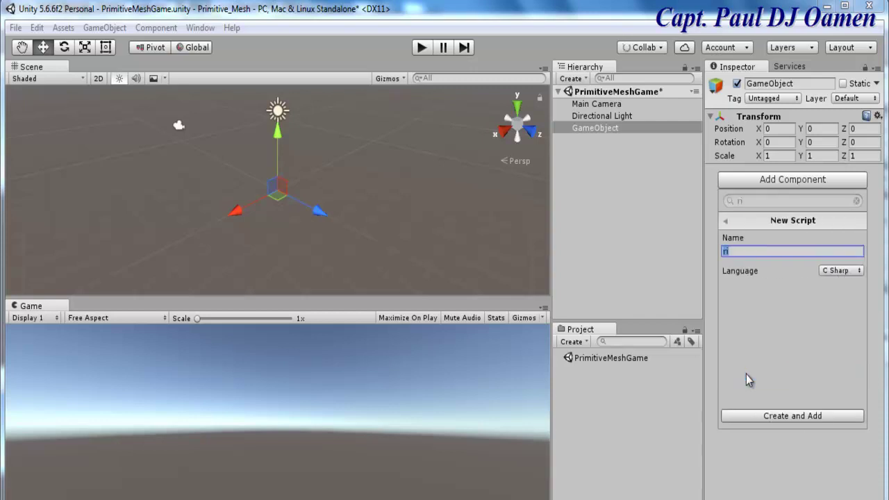
click(862, 273)
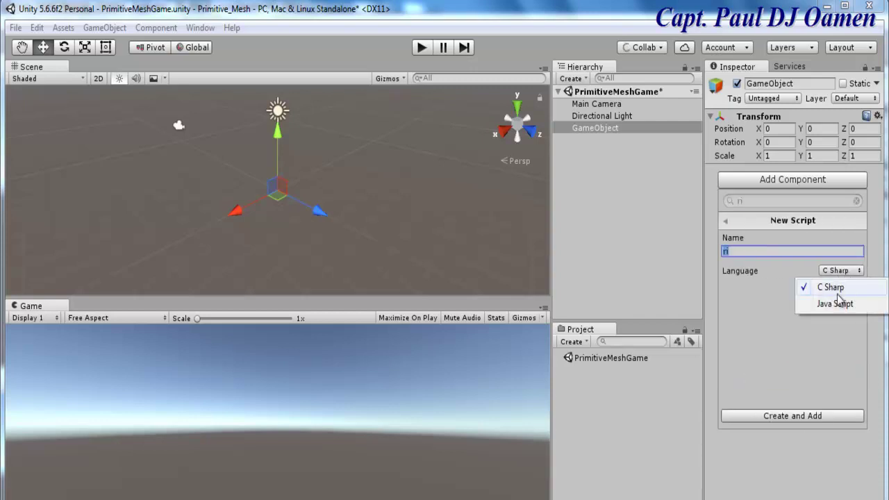
click(746, 251)
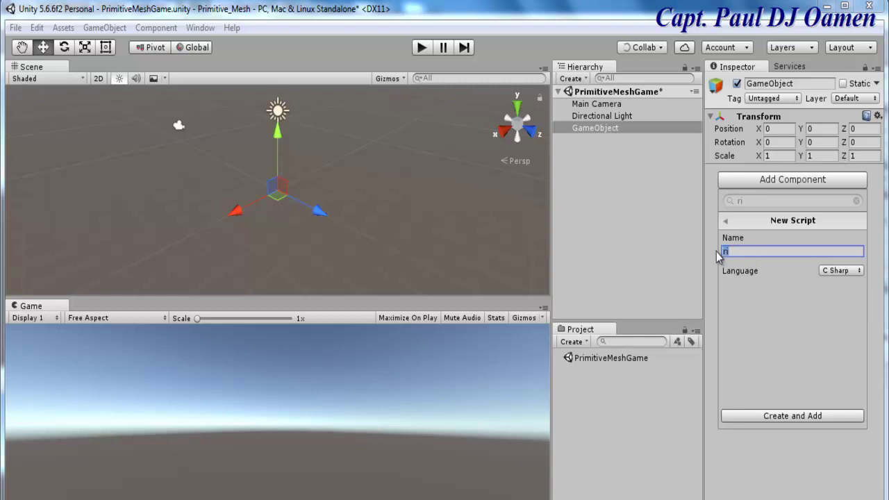
text(SampleMesh)
click(807, 417)
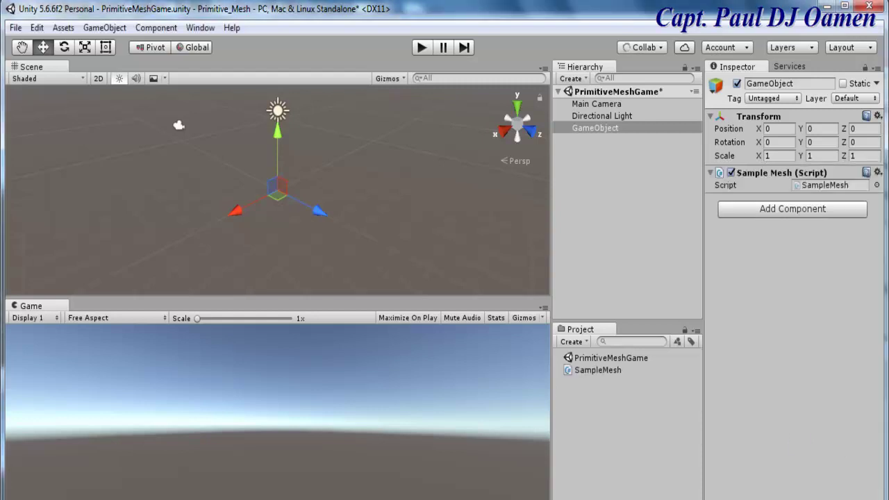
click(590, 370)
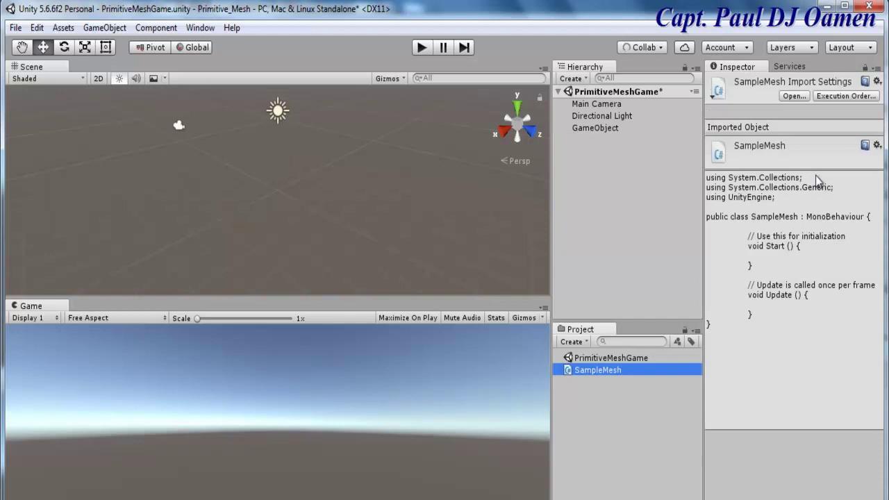
click(794, 96)
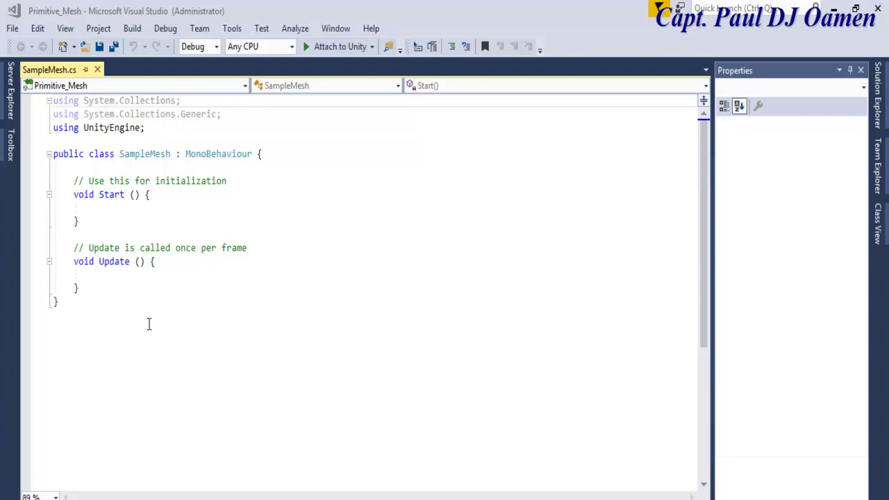
- Delete the Update method and its comment, leaving the cursor inside Start's body
key(Return)
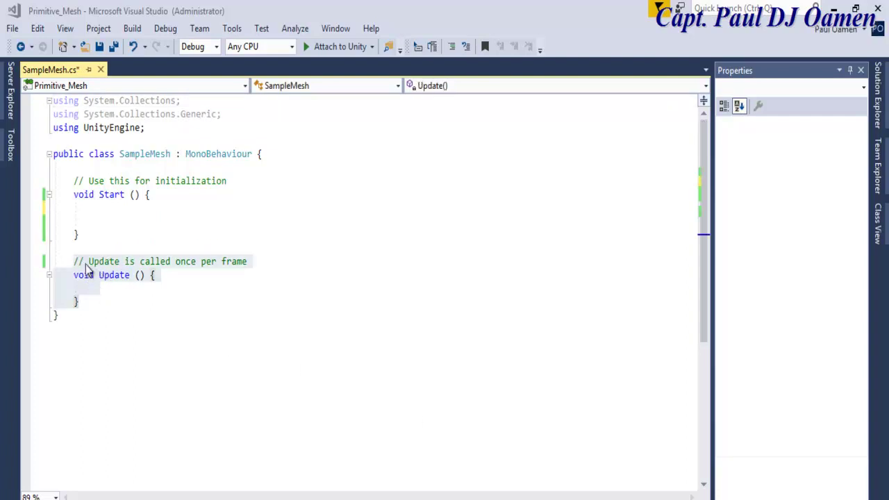
drag(74, 262, 100, 297)
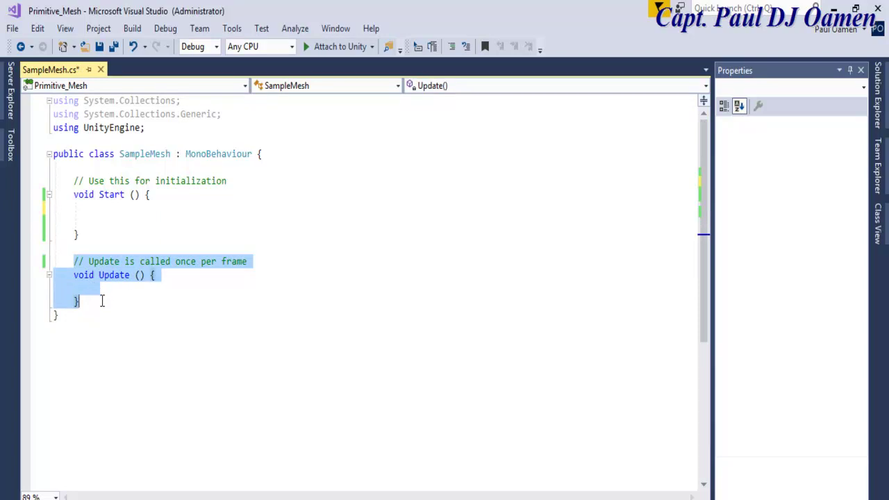
click(94, 300)
drag(94, 300, 71, 262)
key(Delete)
click(101, 219)
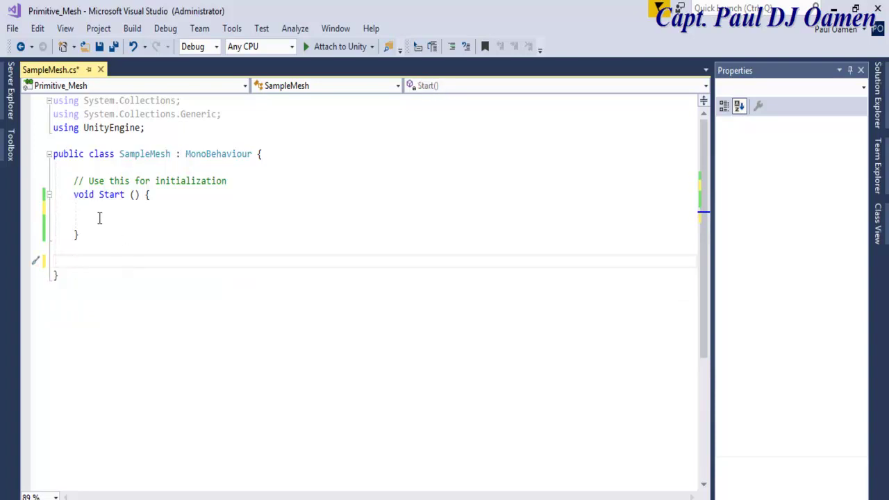
click(89, 209)
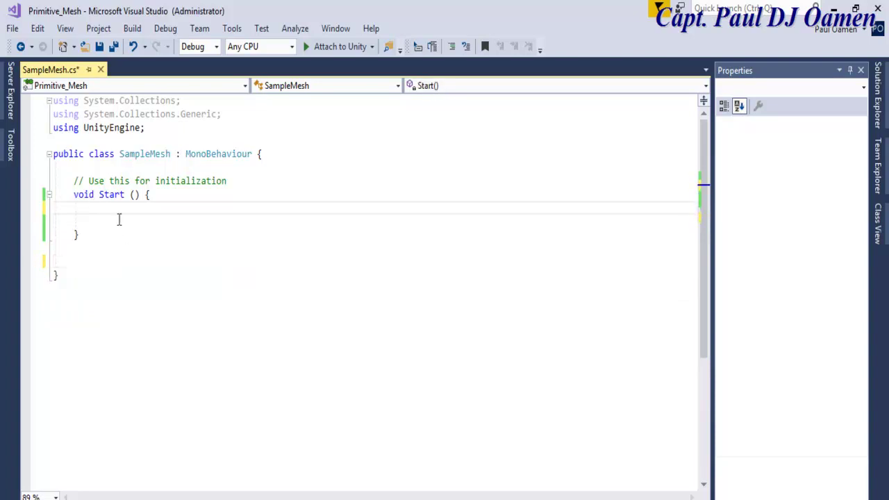
- In Start, write GameObject plane = GameObject.CreatePrimitive using IntelliSense completions
key(Return)
text(Game)
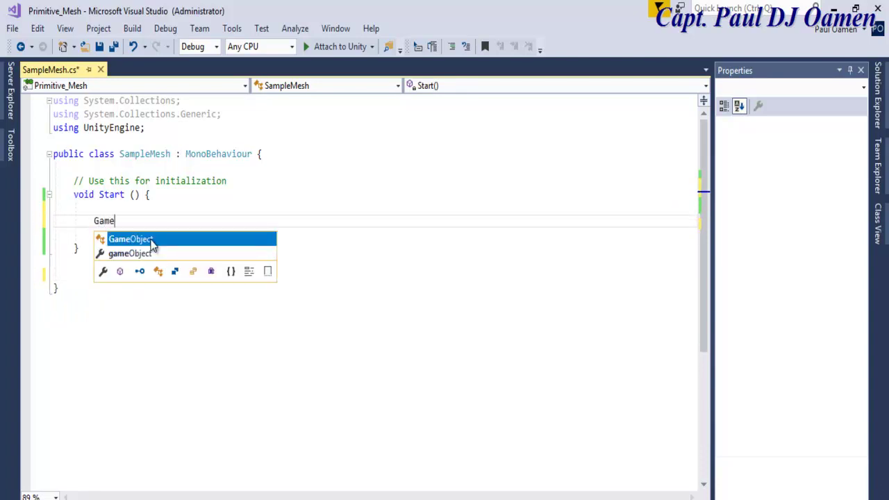
key(Tab)
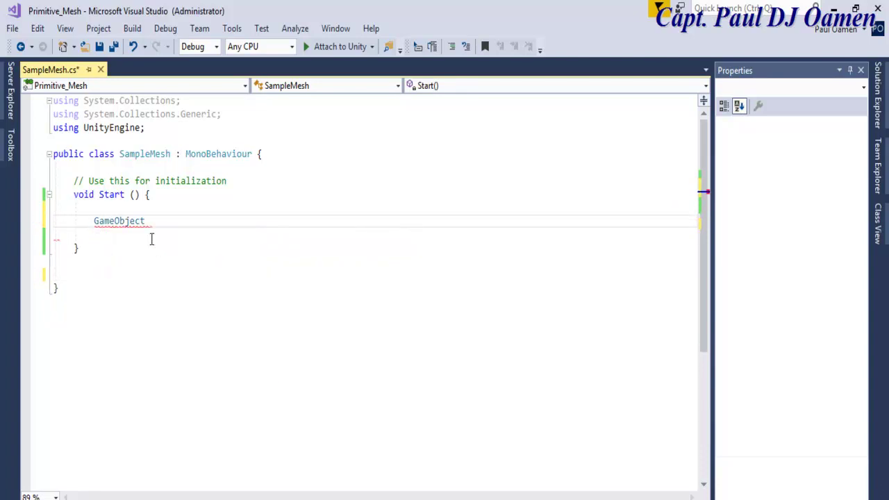
text(pl)
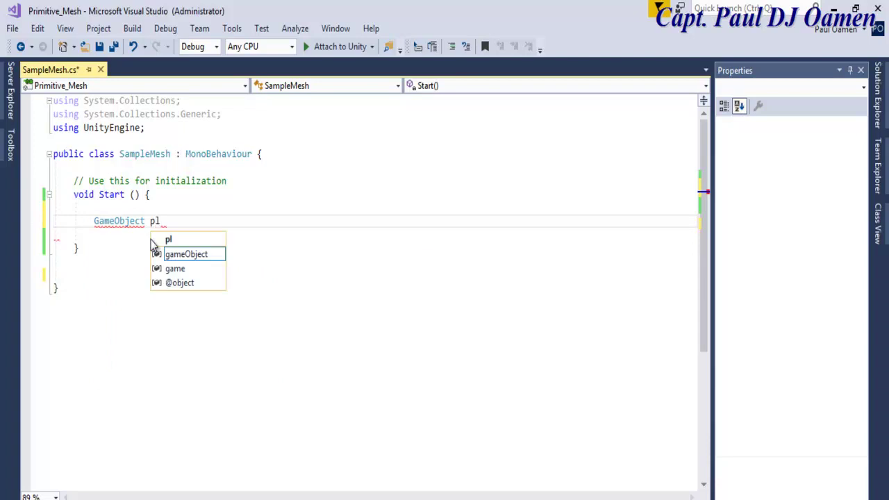
text(ane)
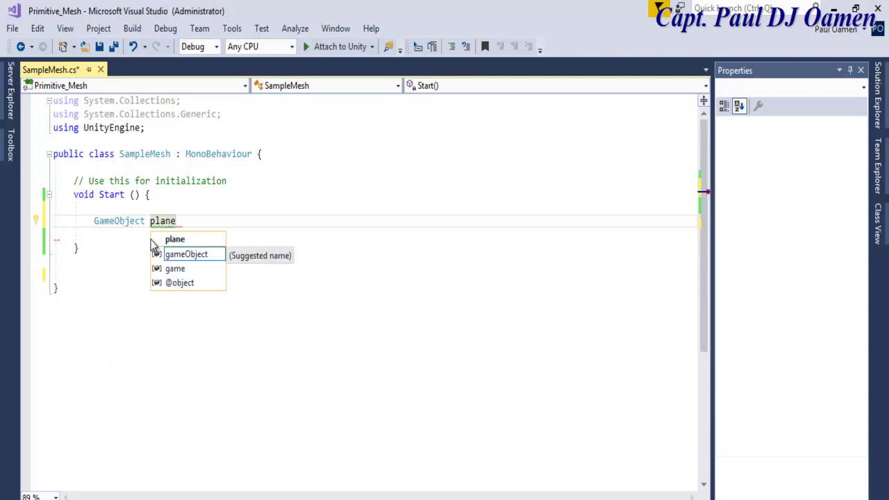
text( = )
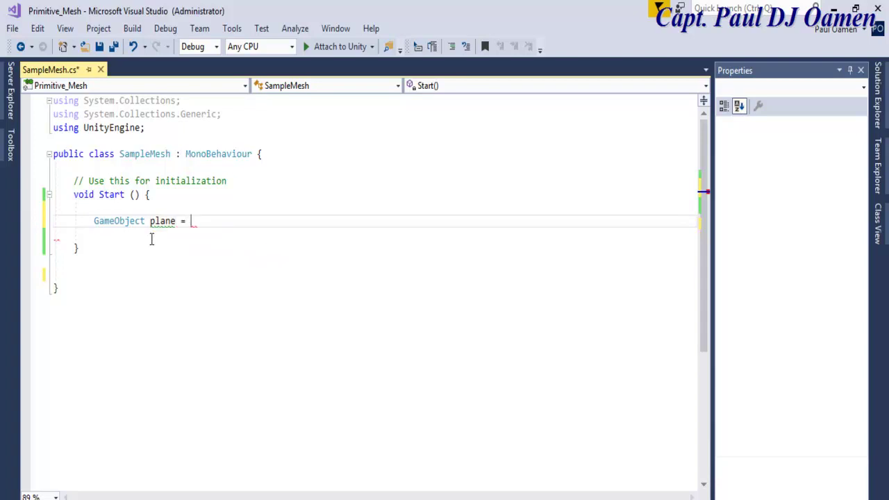
text(Ga)
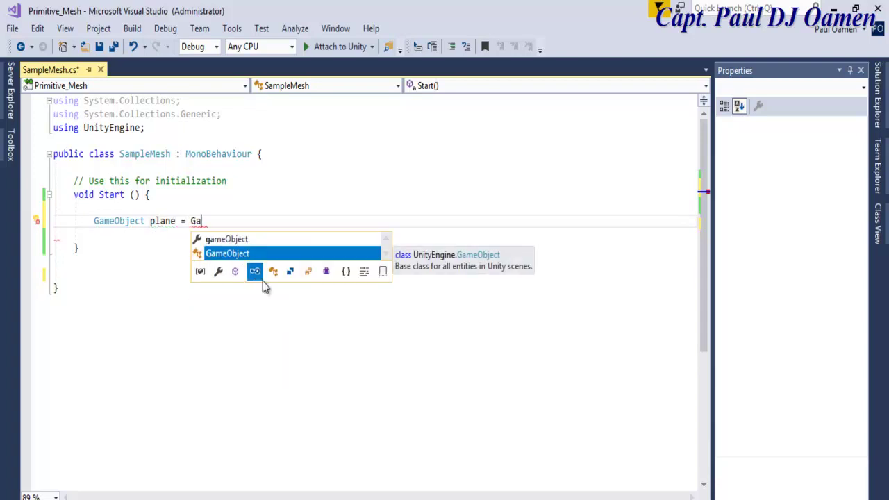
double_click(230, 253)
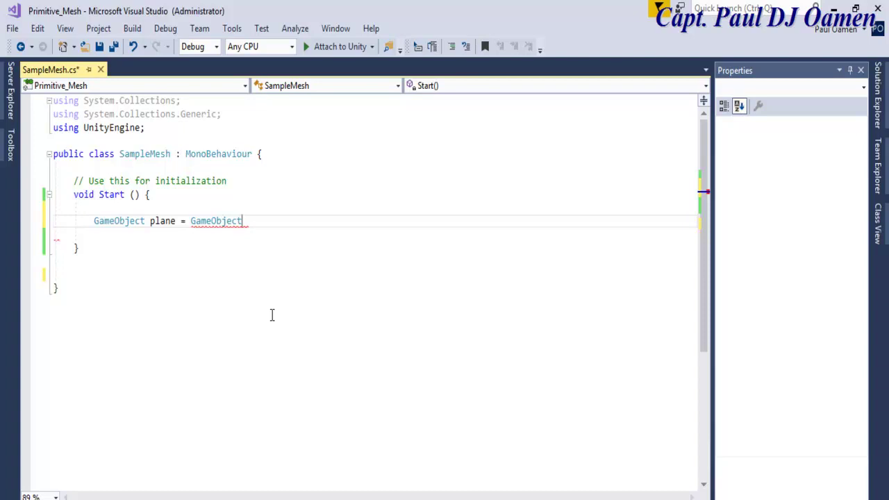
text(.)
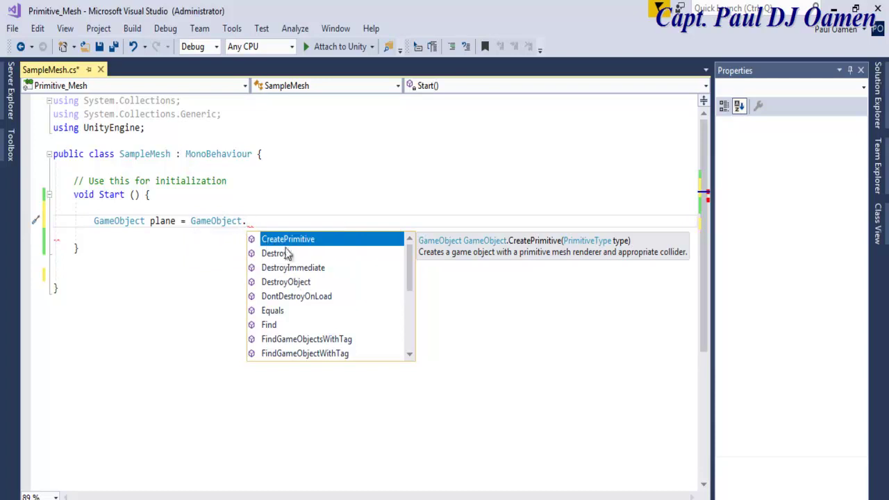
key(Tab)
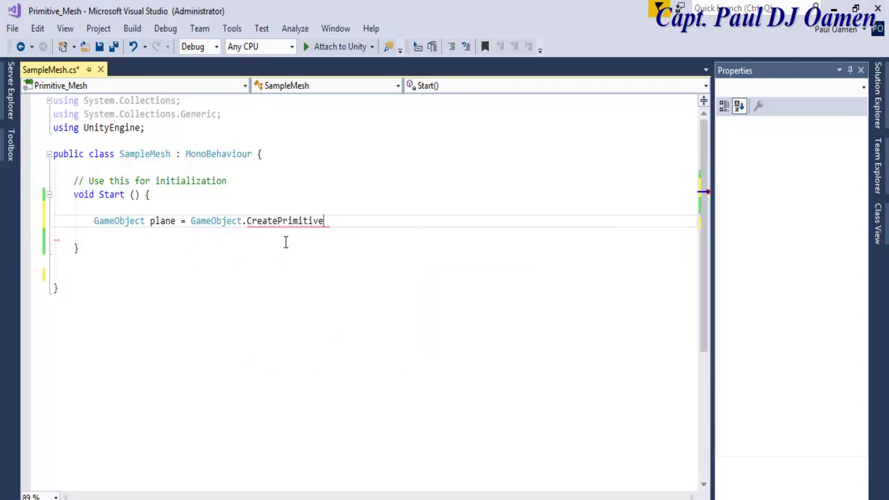
- Pass PrimitiveType.Plane as the argument, end the statement with a semicolon, and save SampleMesh.cs
text(()
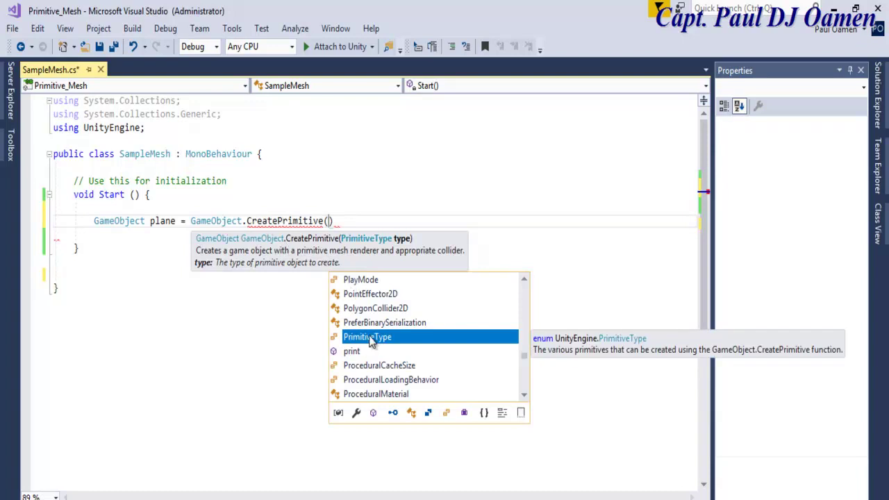
double_click(370, 338)
text(.p)
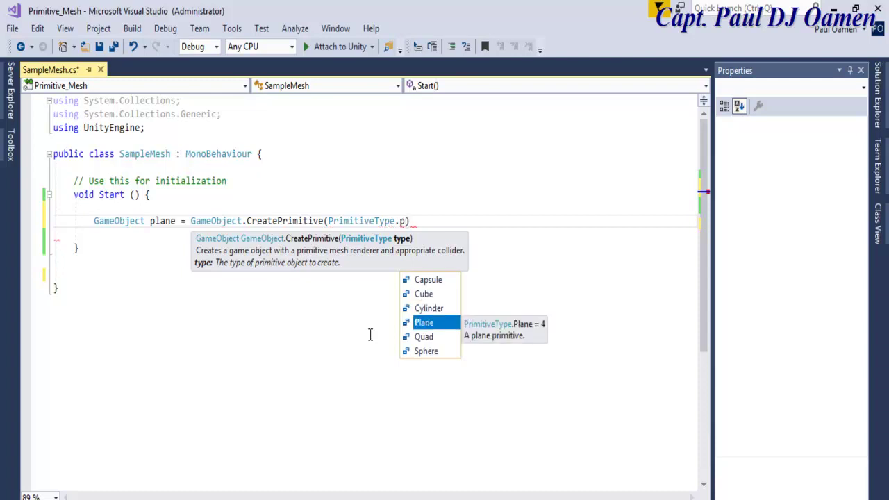
double_click(425, 323)
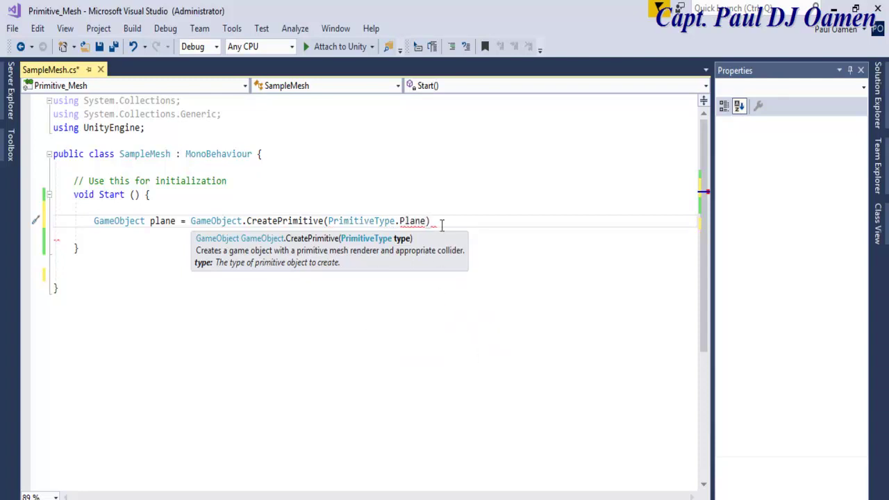
key(End)
text(;)
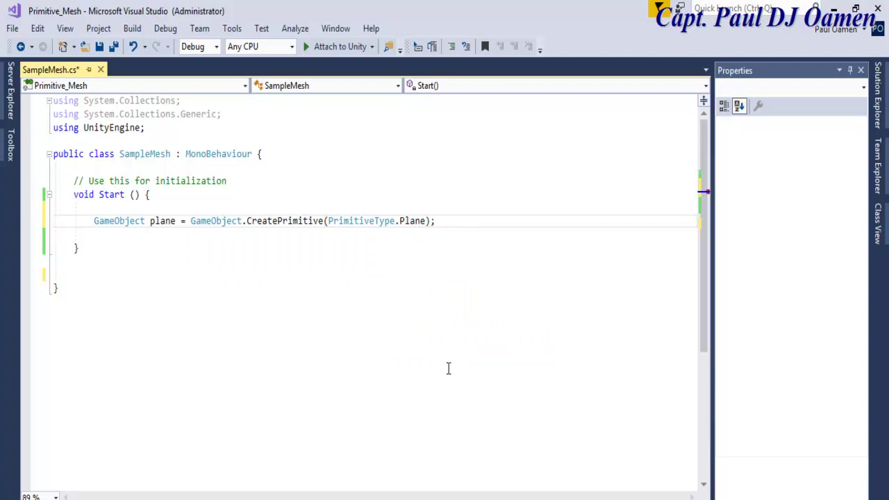
click(86, 221)
click(99, 47)
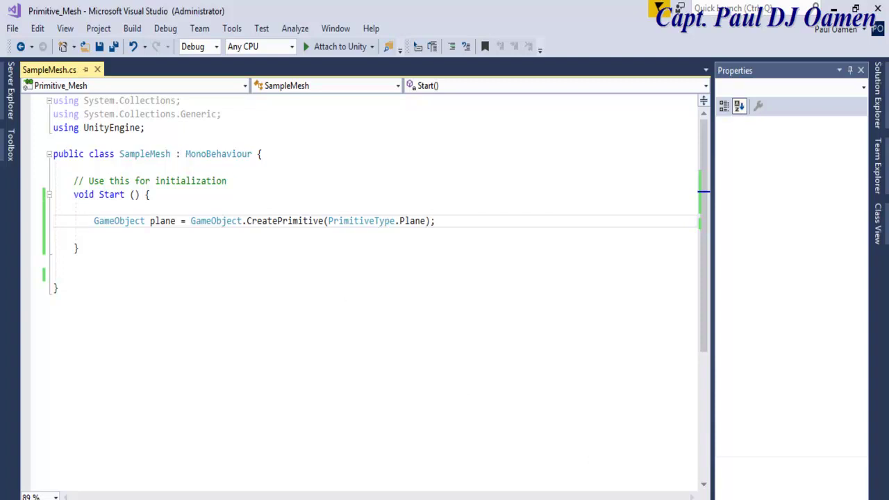
- Back in Unity, drag the SampleMesh script onto GameObject and check its components in the Inspector
key(alt+Tab)
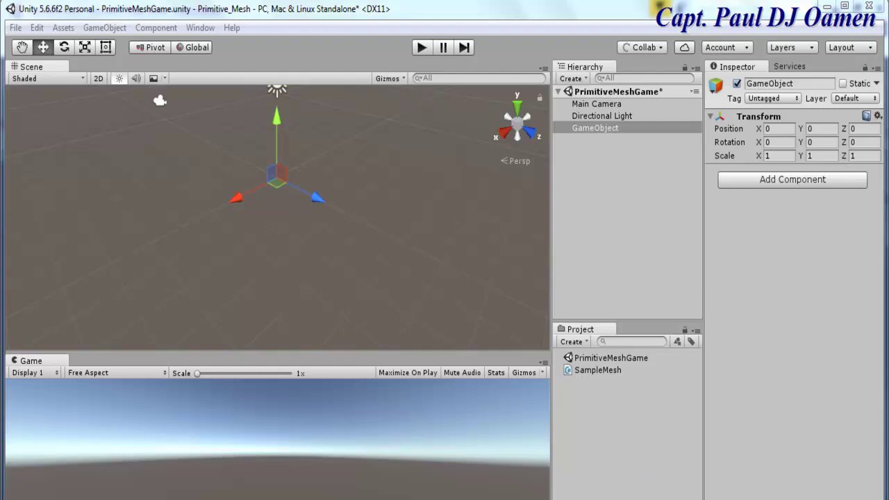
click(595, 373)
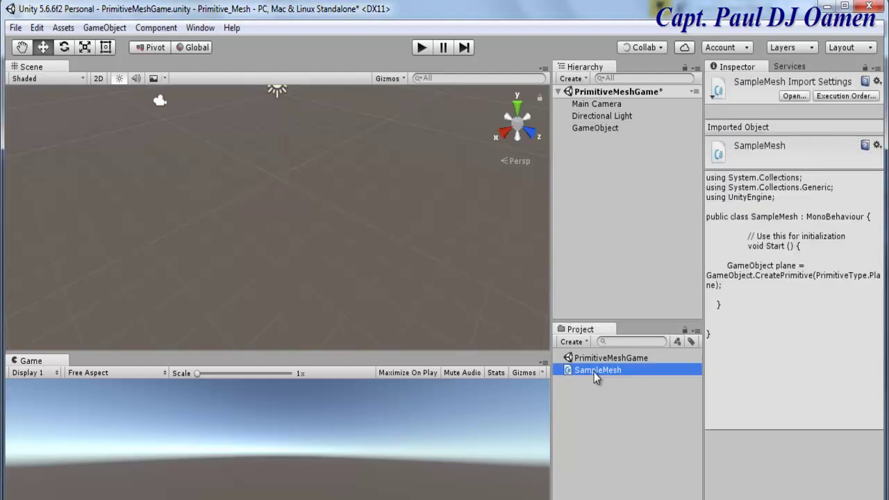
drag(594, 373, 582, 128)
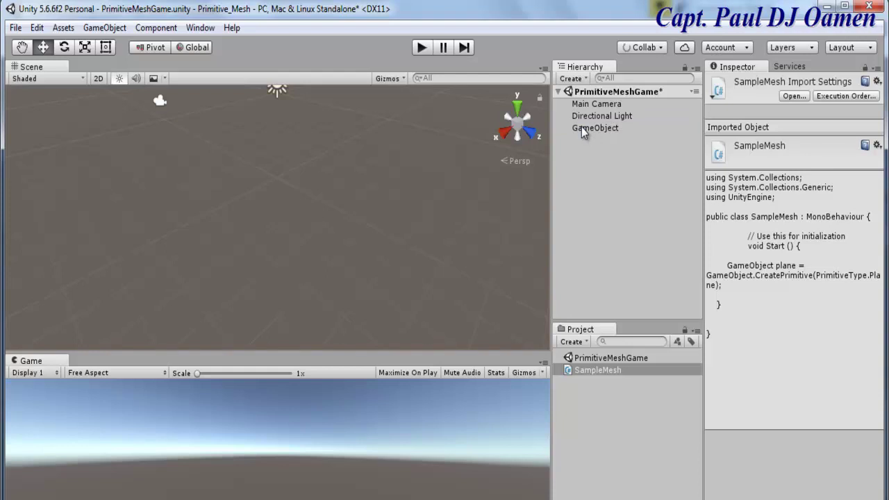
click(602, 147)
click(591, 118)
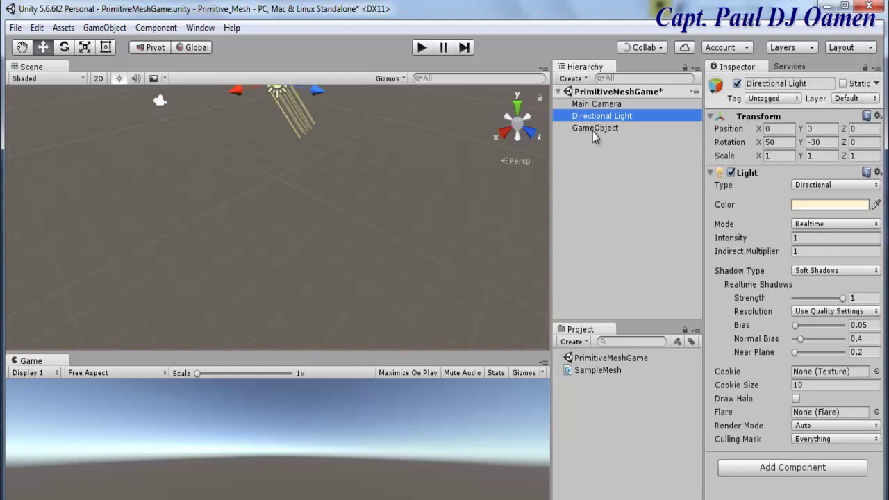
click(594, 130)
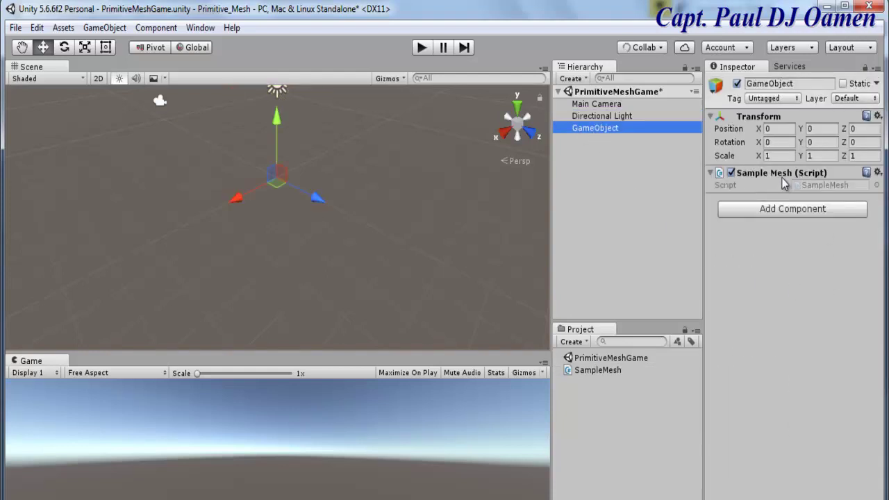
click(308, 254)
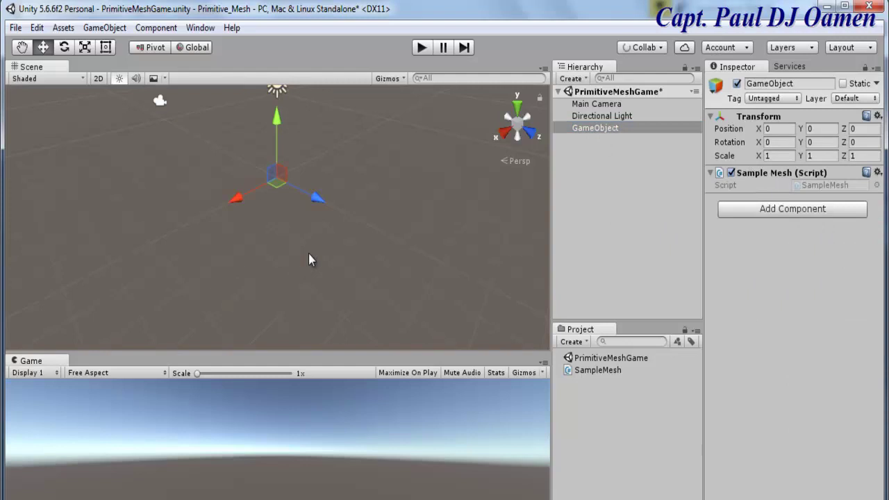
- Play the scene to see the white Plane appear, stop it, and select SampleMesh
click(423, 48)
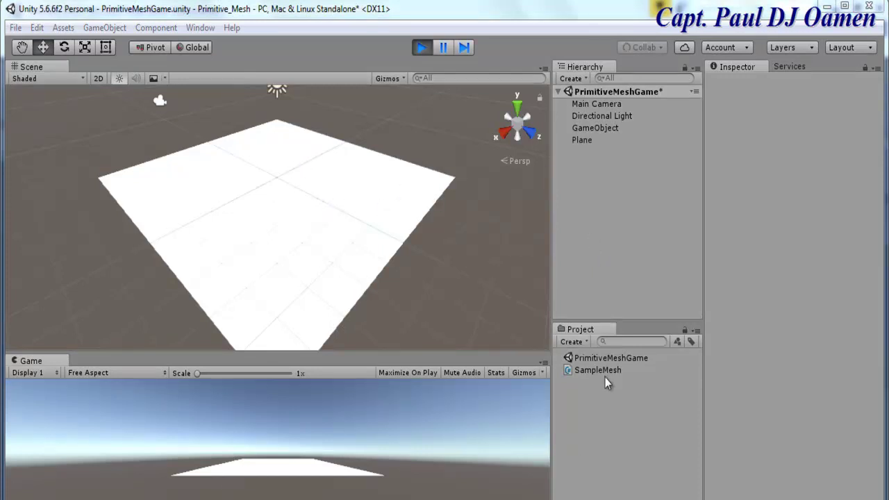
click(421, 48)
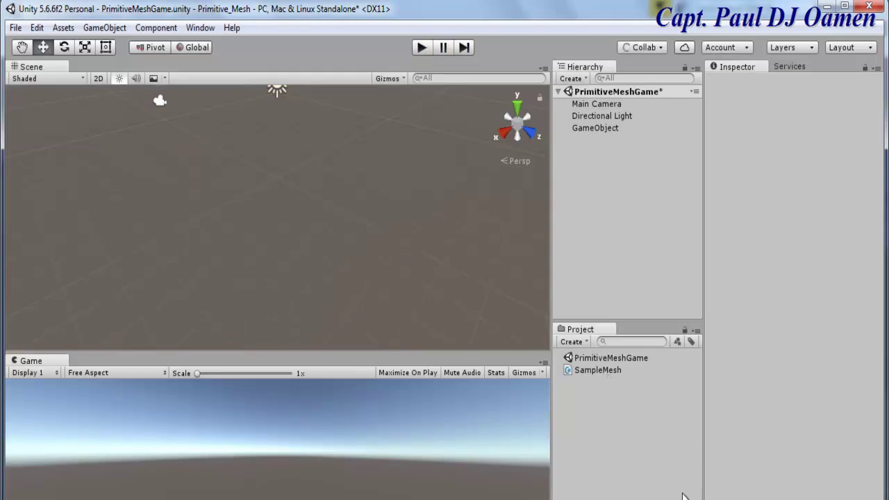
click(609, 373)
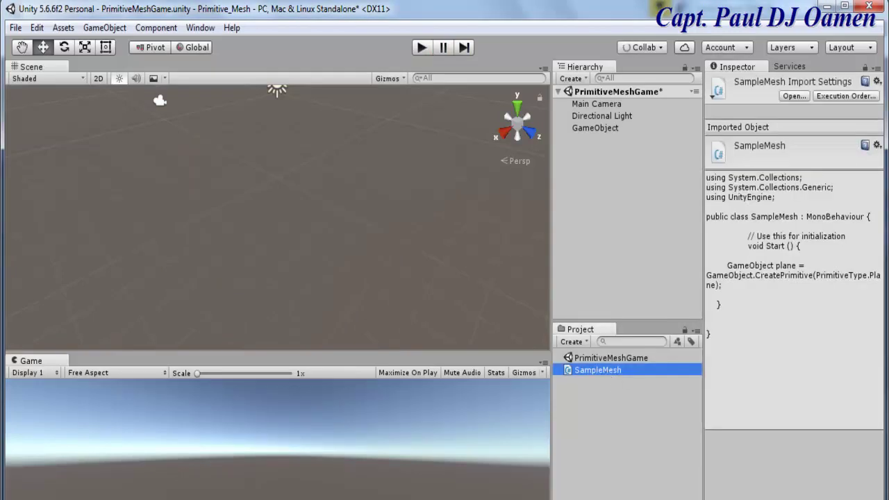